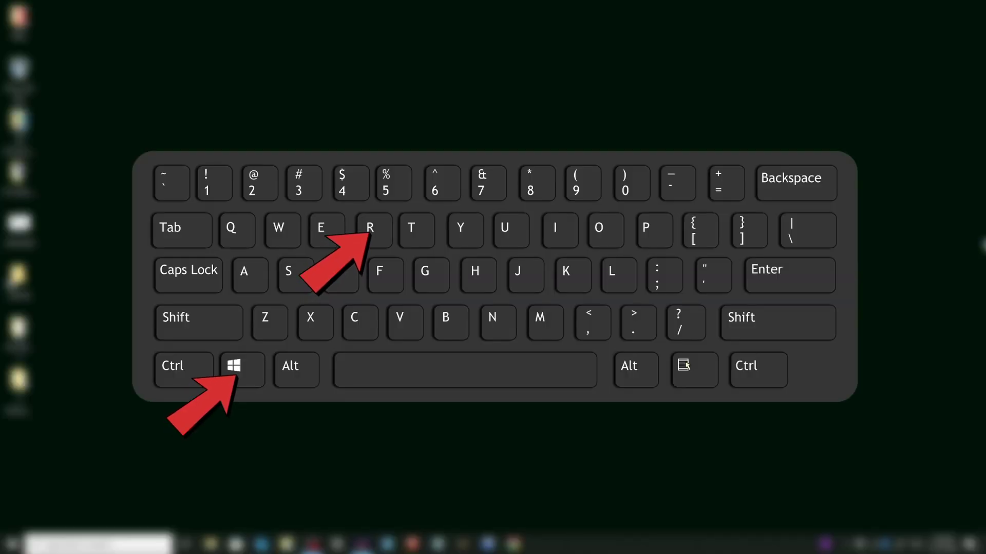
# - Run services.msc from the Run dialog to open the Services console
pyautogui.press('super+r')
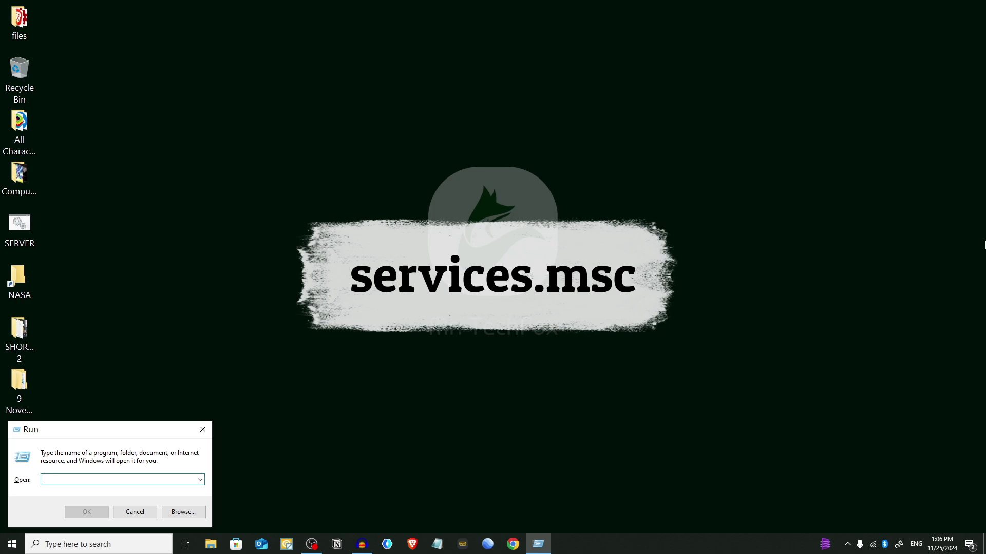
pyautogui.write('service')
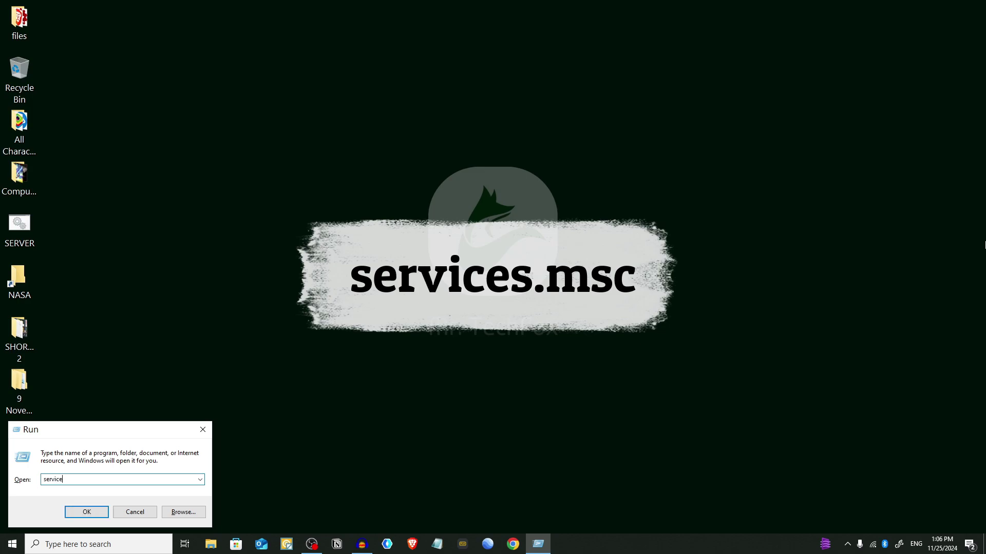
pyautogui.write('s.msc')
pyautogui.press('Return')
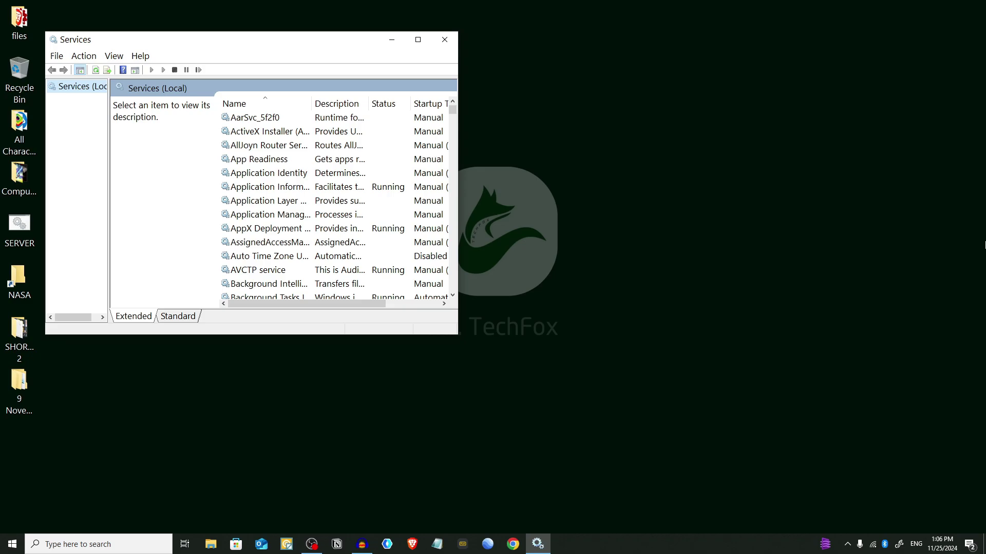
# - Locate the Windows Update service in the services list and open its Properties
pyautogui.click(267, 212)
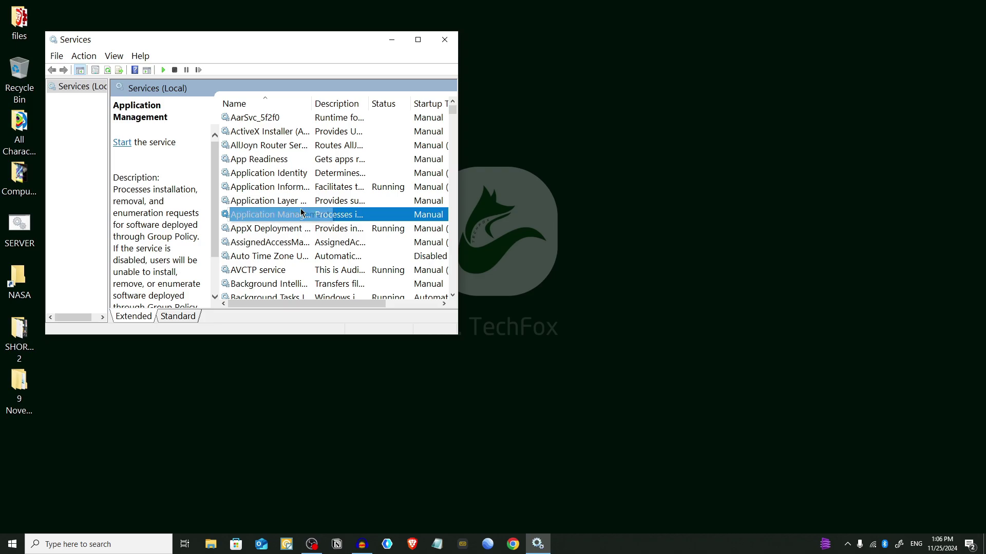
pyautogui.press('w')
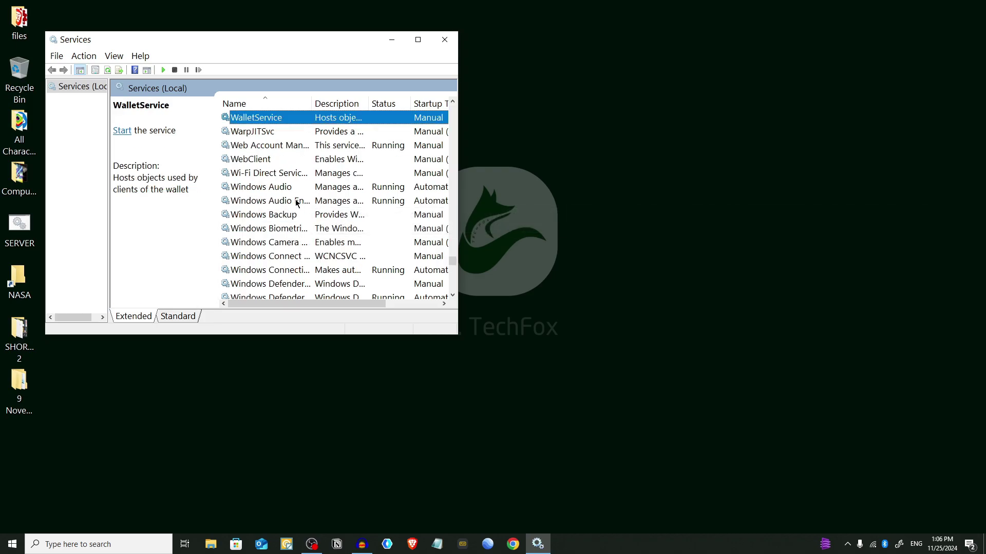
pyautogui.scroll(-1, 282, 200)
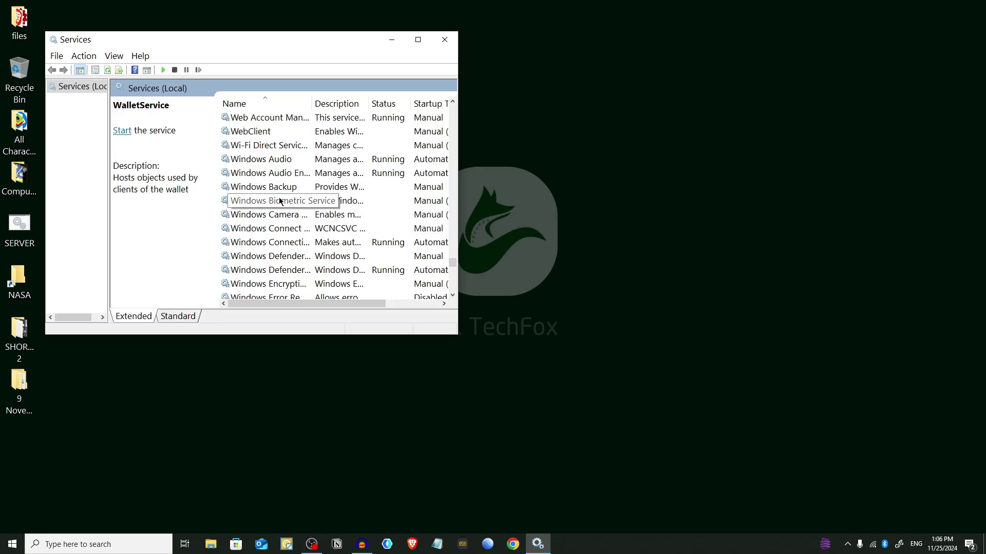
pyautogui.scroll(-5, 279, 236)
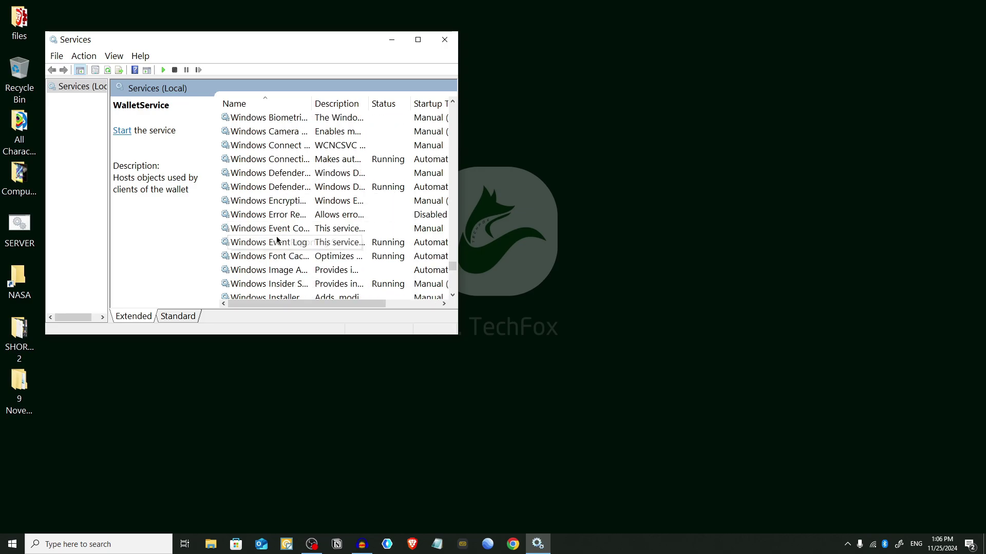
pyautogui.scroll(-7, 279, 237)
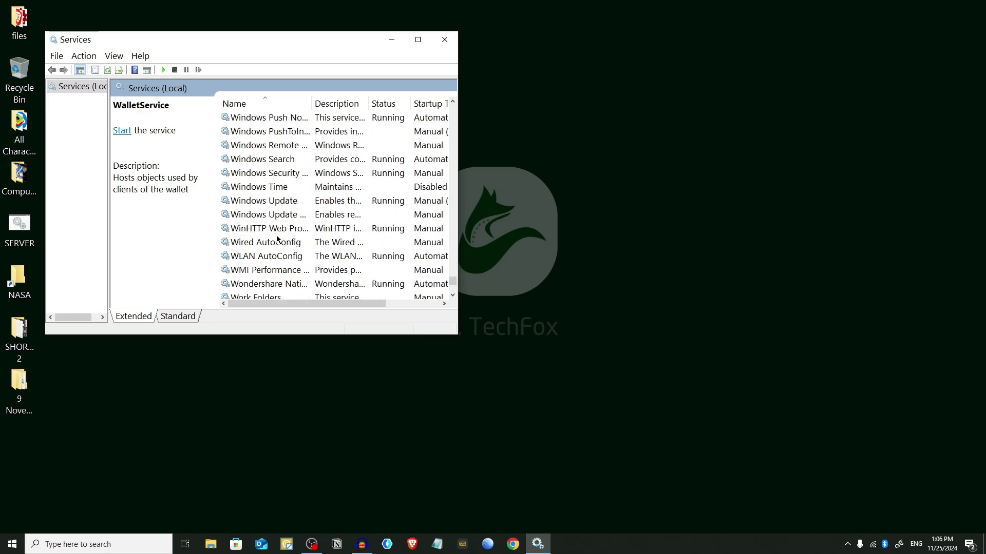
pyautogui.click(267, 204)
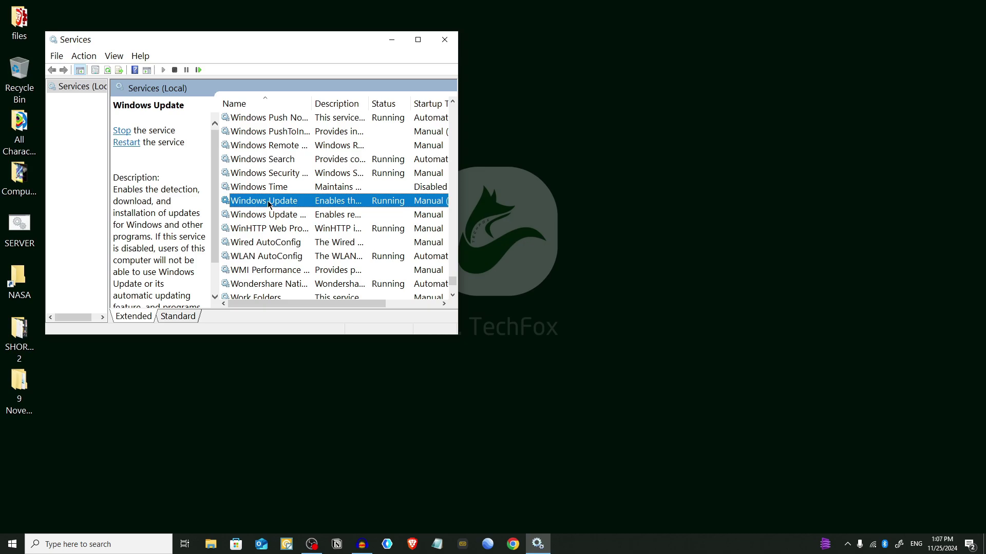
pyautogui.doubleClick(268, 205)
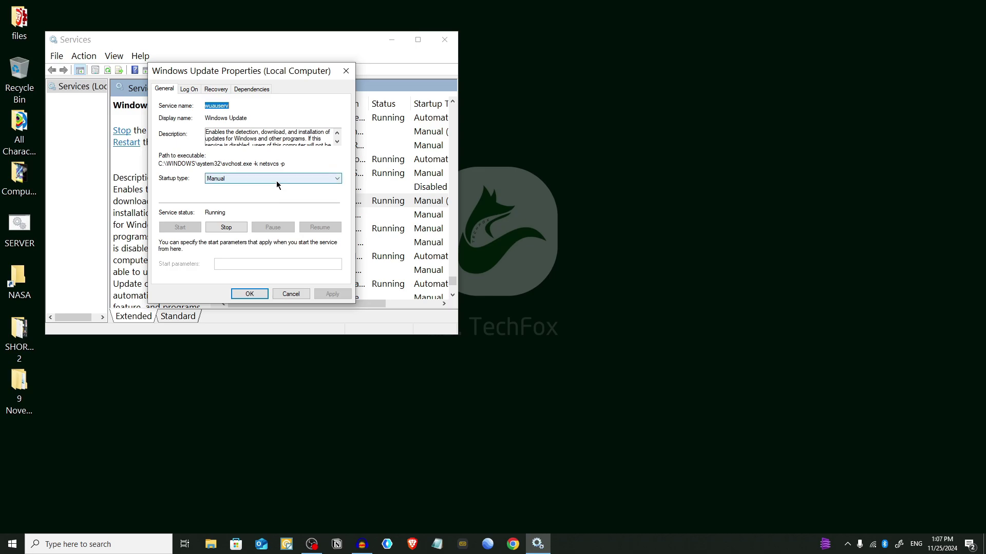
# - Set Windows Update's startup type to Disabled, stop the service, and apply the change
pyautogui.click(276, 179)
pyautogui.click(252, 207)
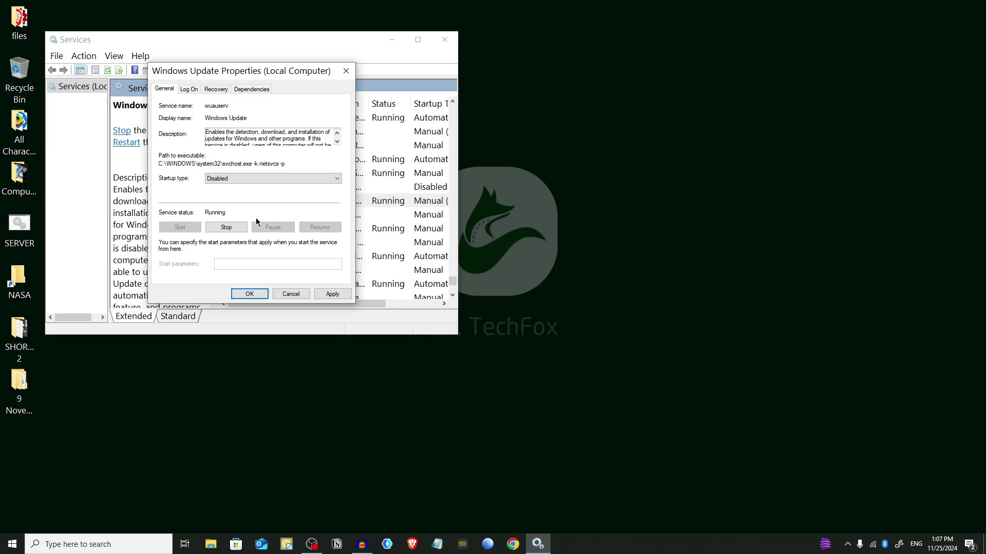
pyautogui.click(240, 227)
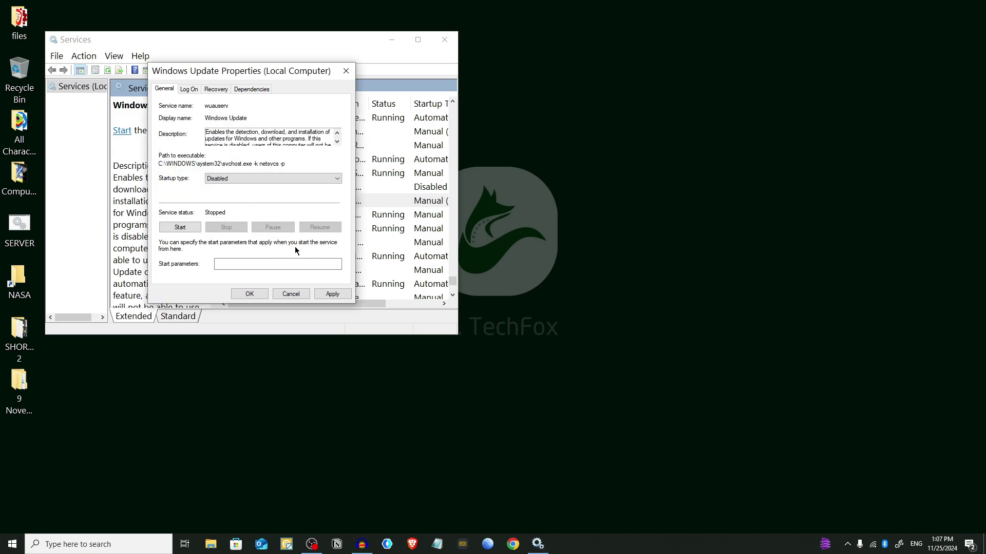
pyautogui.click(332, 293)
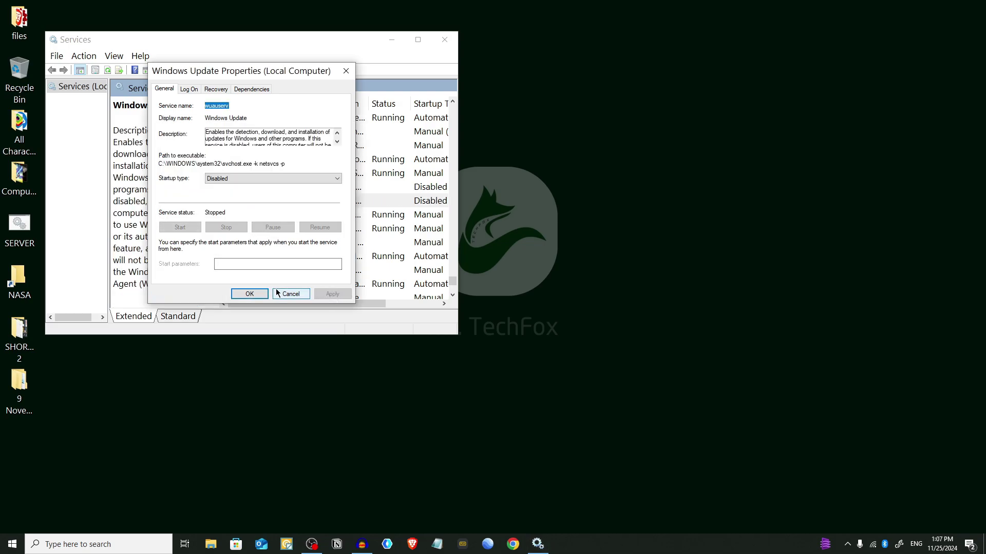
pyautogui.click(248, 294)
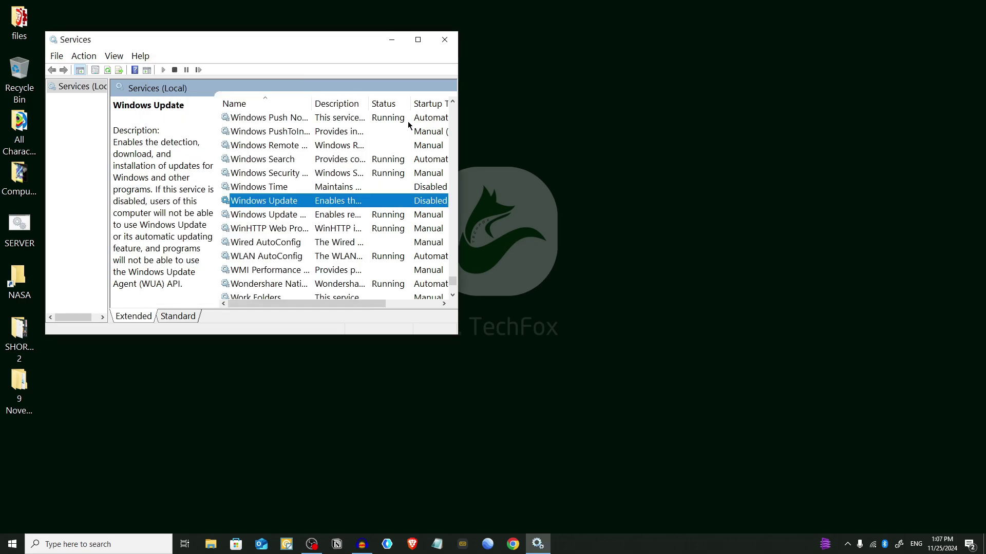
# - Close the Services window
pyautogui.click(444, 40)
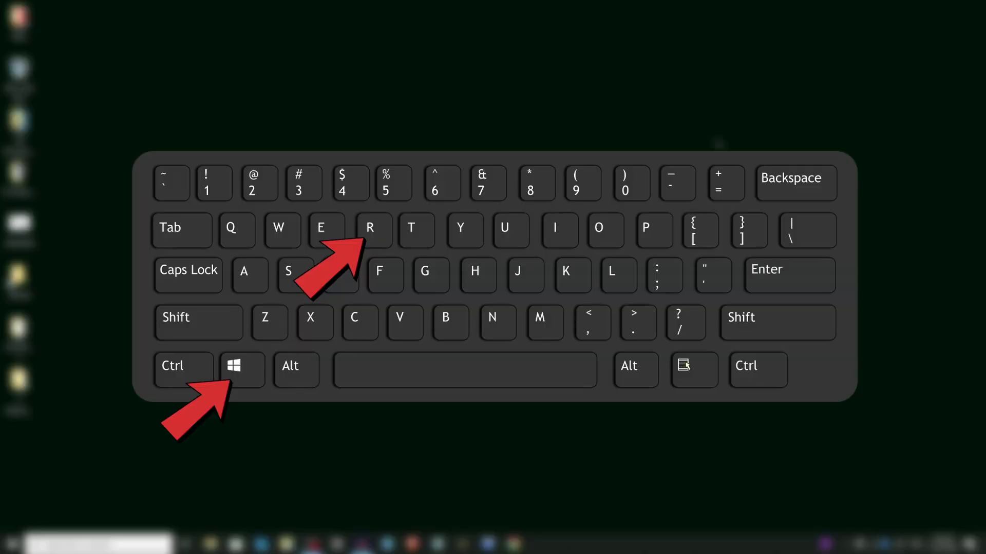
# - Run gpedit.msc from the Run dialog to launch the Local Group Policy Editor
pyautogui.press('super+r')
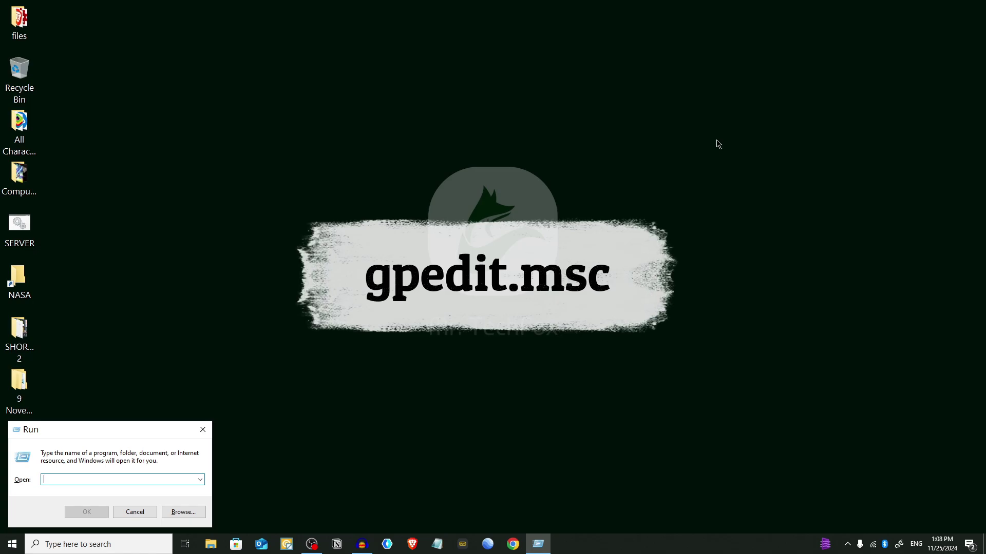
pyautogui.write('gpedit')
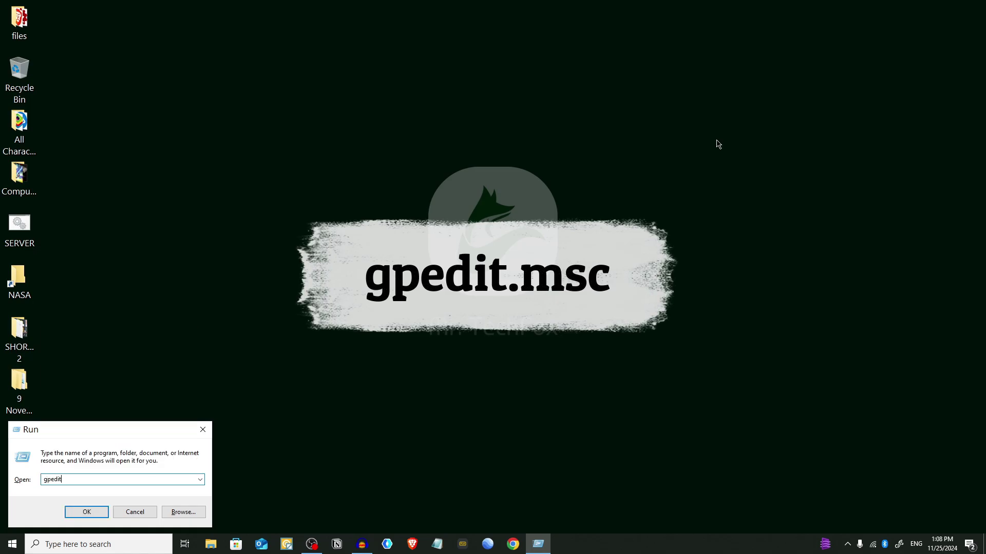
pyautogui.write('.msc')
pyautogui.press('Return')
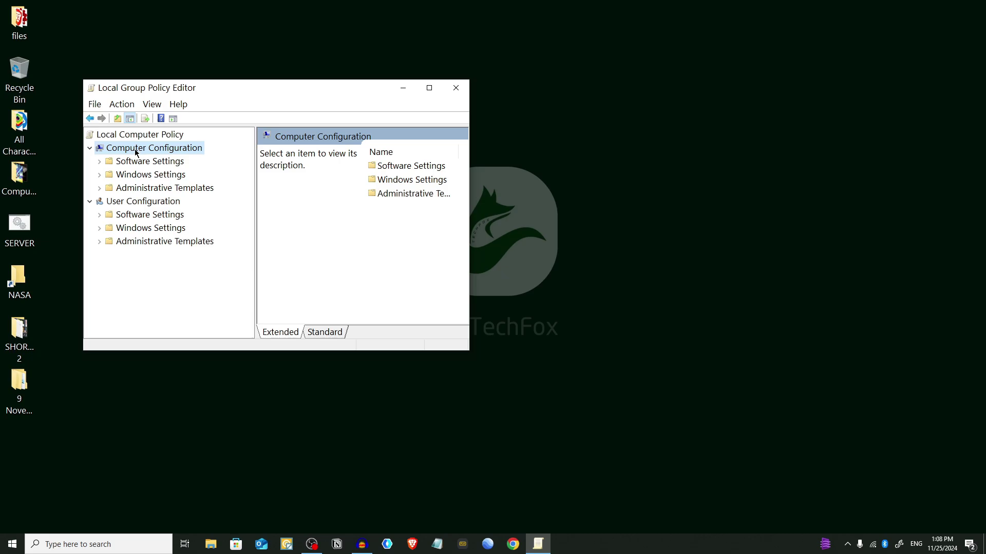
# - Expand Administrative Templates > Windows Components > Windows Update and widen the tree pane
pyautogui.click(100, 189)
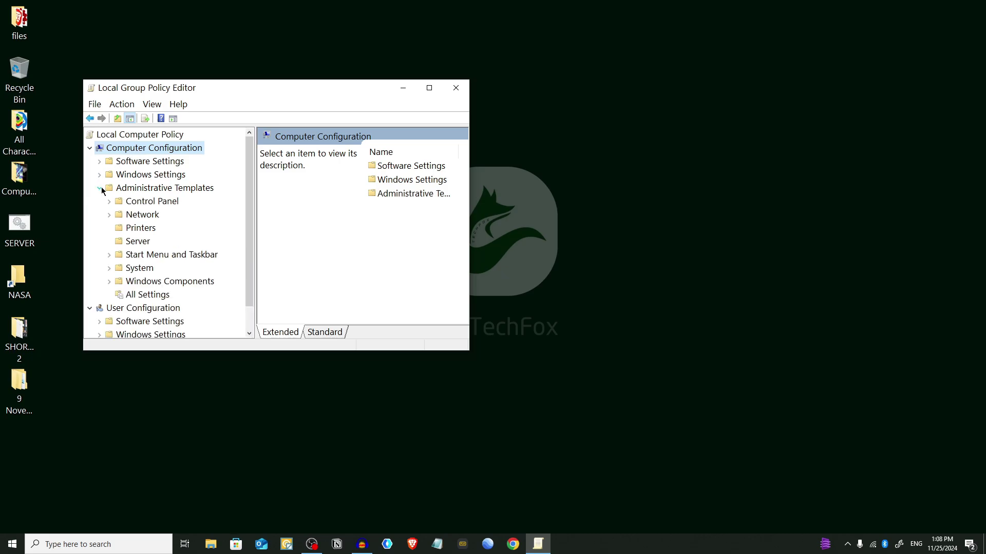
pyautogui.scroll(-1, 143, 199)
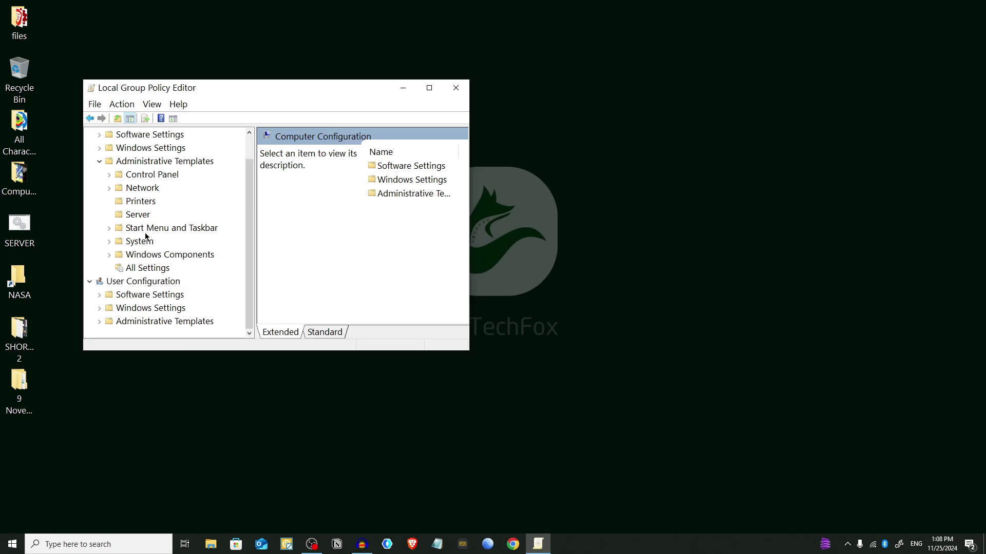
pyautogui.click(110, 255)
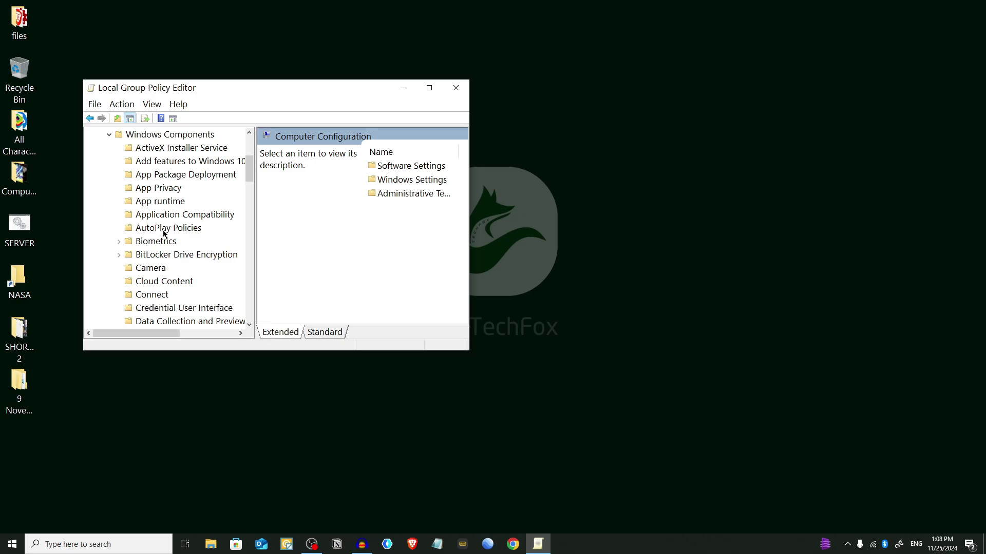
pyautogui.scroll(-6, 163, 234)
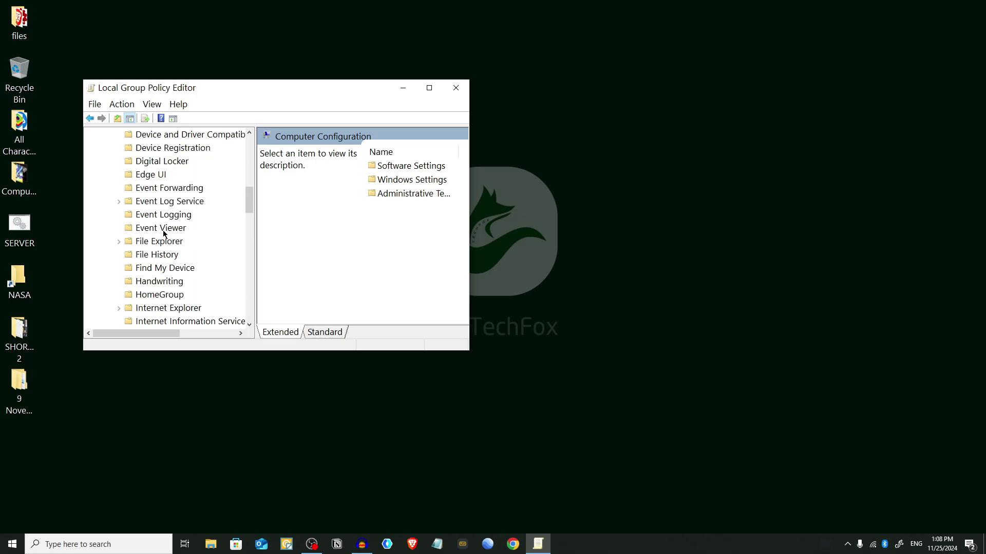
pyautogui.scroll(-20, 163, 233)
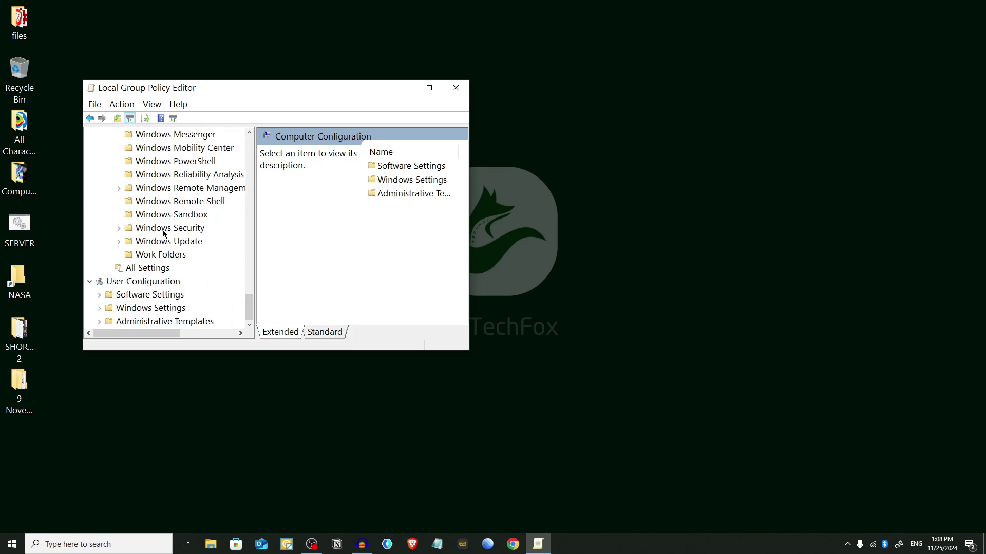
pyautogui.click(119, 242)
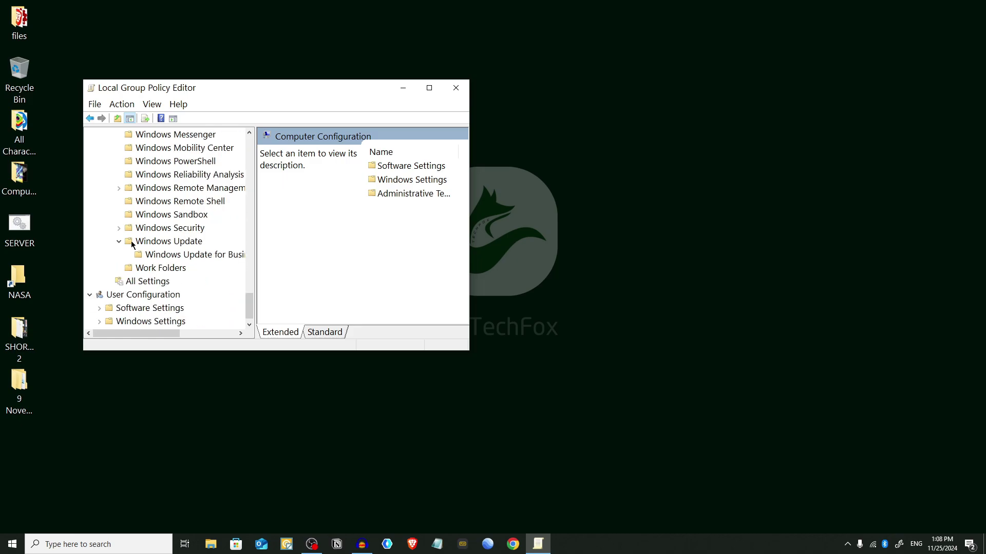
pyautogui.moveTo(256, 257); pyautogui.dragTo(310, 258)
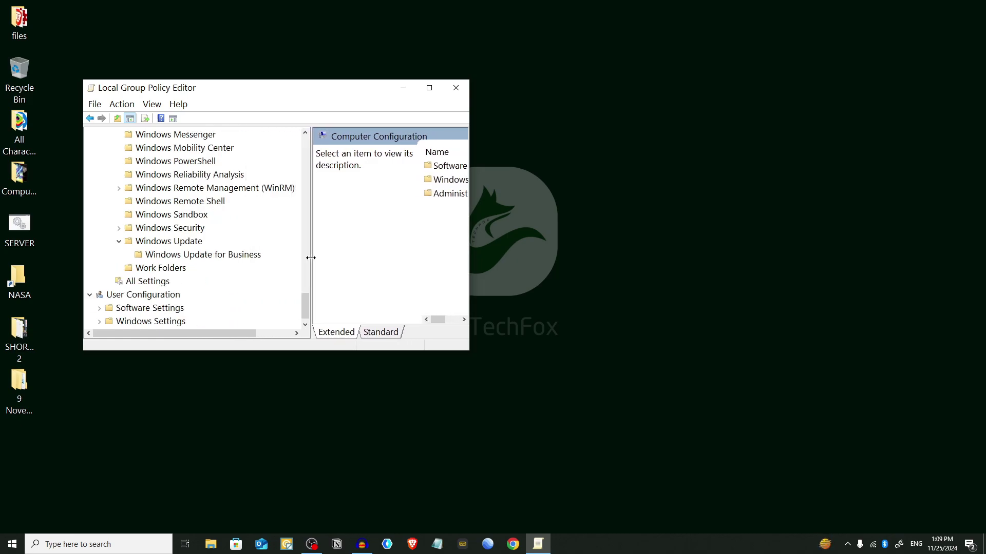
# - Show the Windows Update for Business policies and select Enable optional updates
pyautogui.click(186, 255)
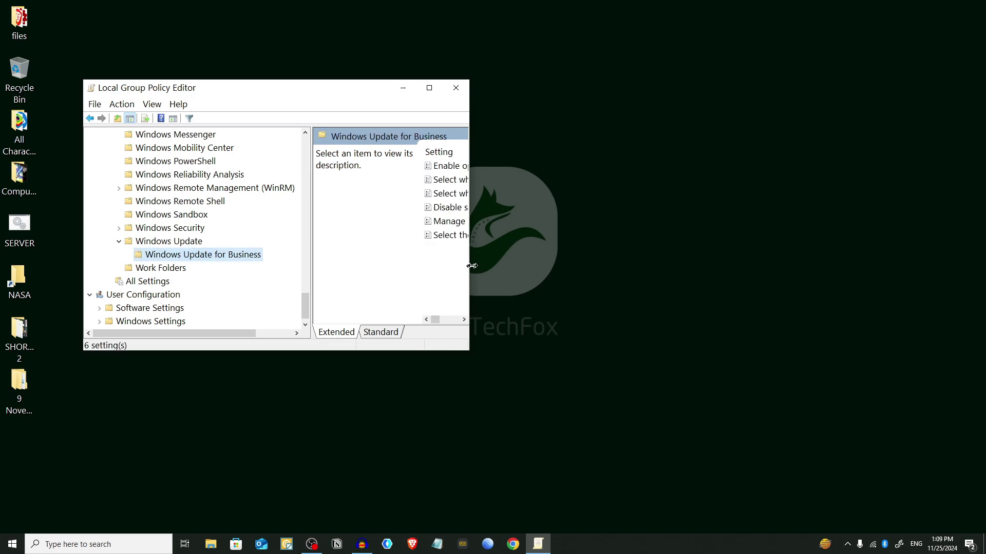
pyautogui.moveTo(468, 266); pyautogui.dragTo(771, 288)
pyautogui.click(550, 285)
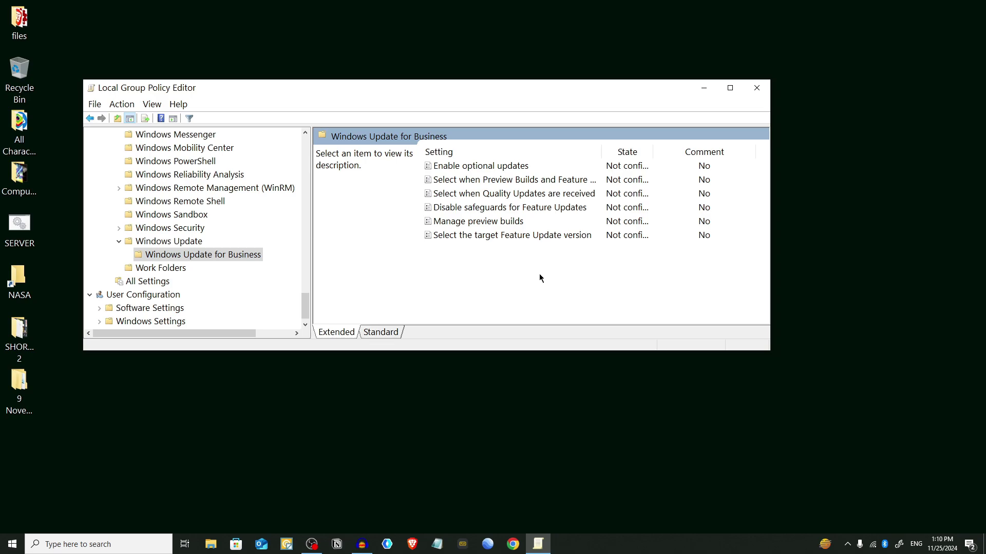
pyautogui.click(529, 169)
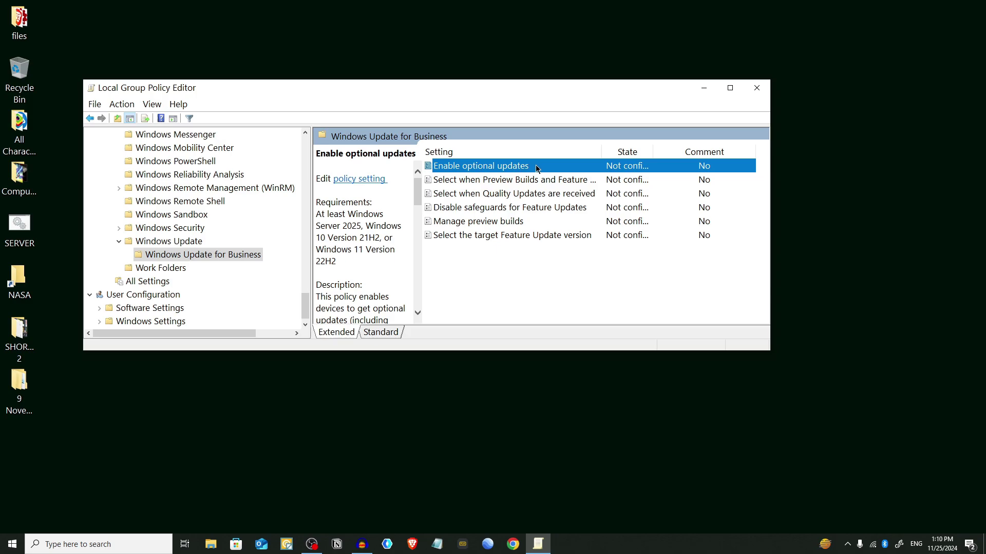
# - Set the Enable optional updates policy to Disabled, then close the Group Policy Editor
pyautogui.doubleClick(538, 165)
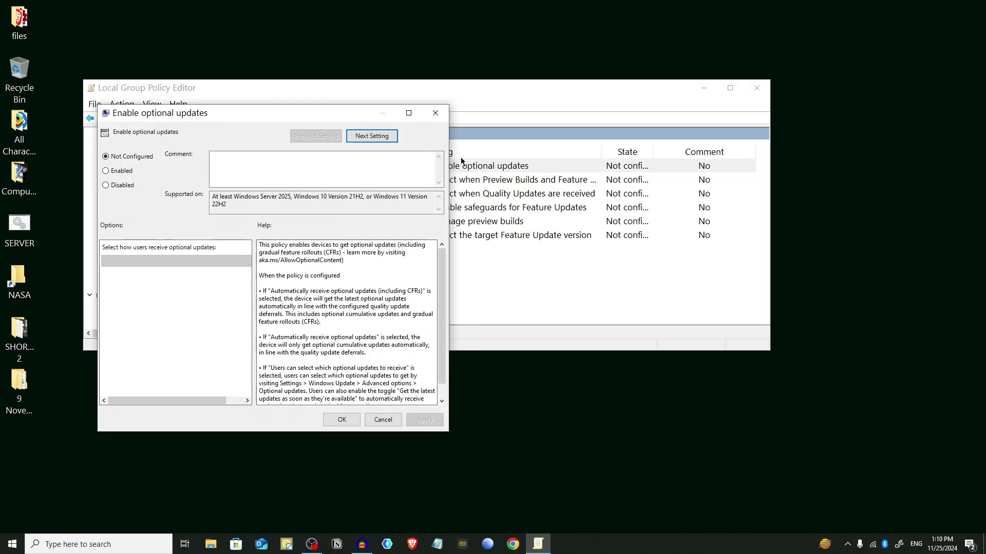
pyautogui.click(118, 186)
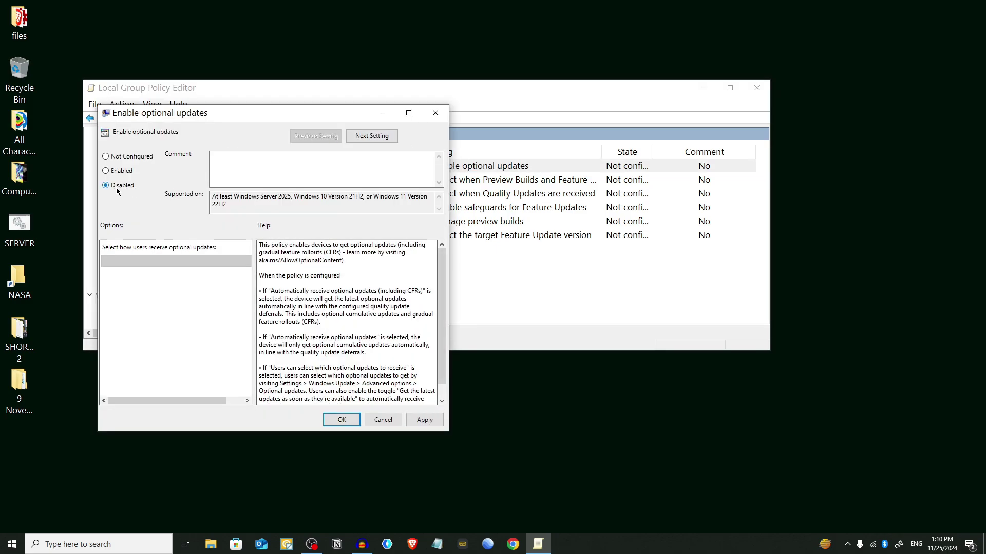
pyautogui.click(424, 420)
pyautogui.click(342, 420)
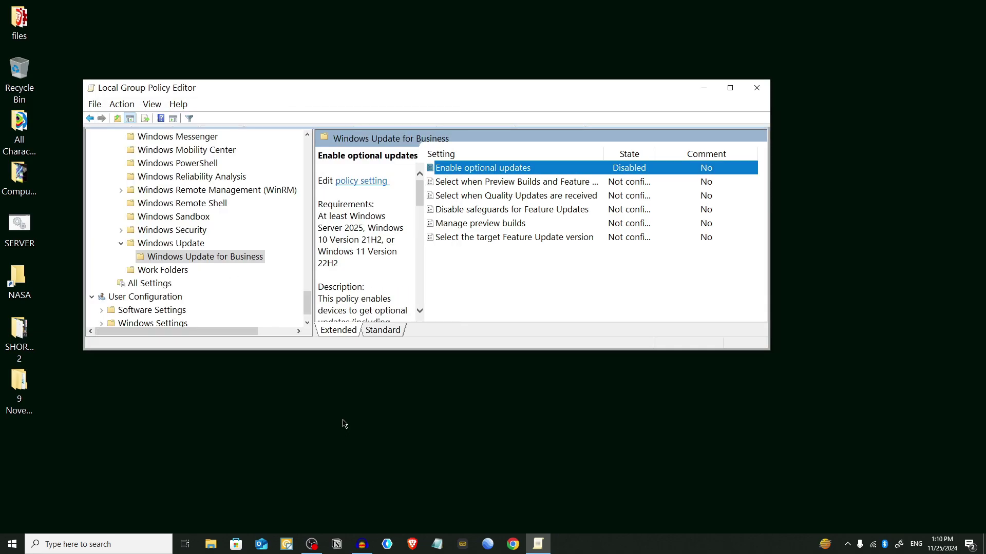
pyautogui.click(757, 89)
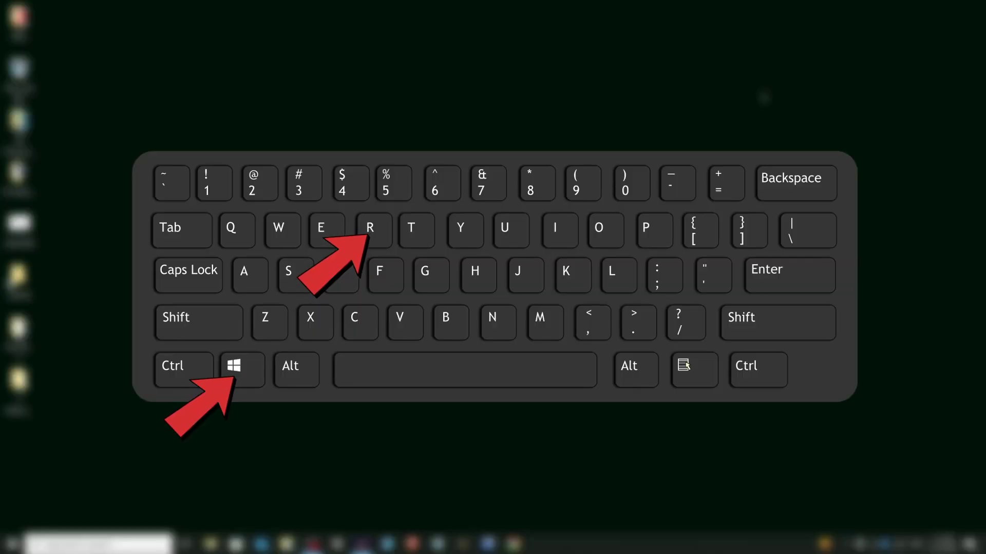
# - Enter regedit into the Run dialog's Open box
pyautogui.press('super+r')
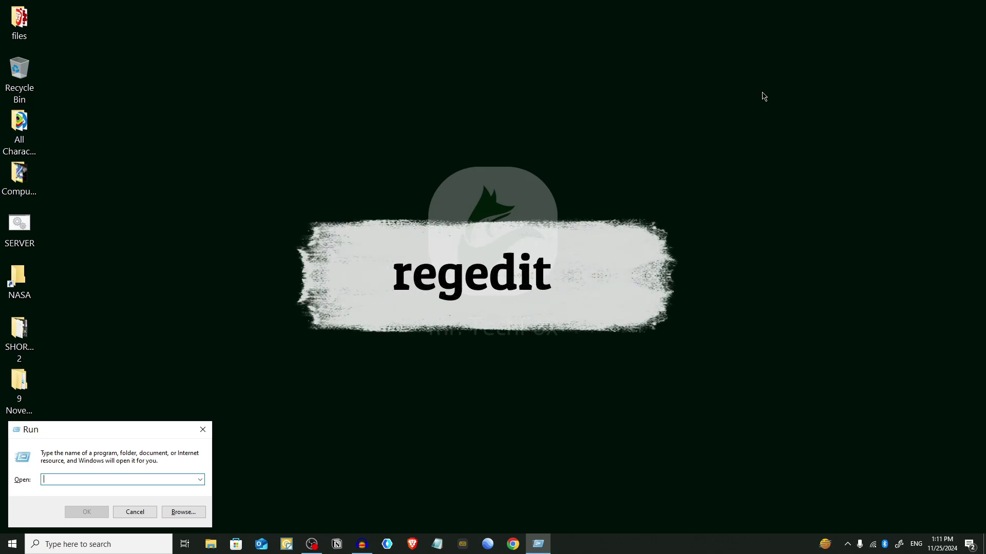
pyautogui.write('rege')
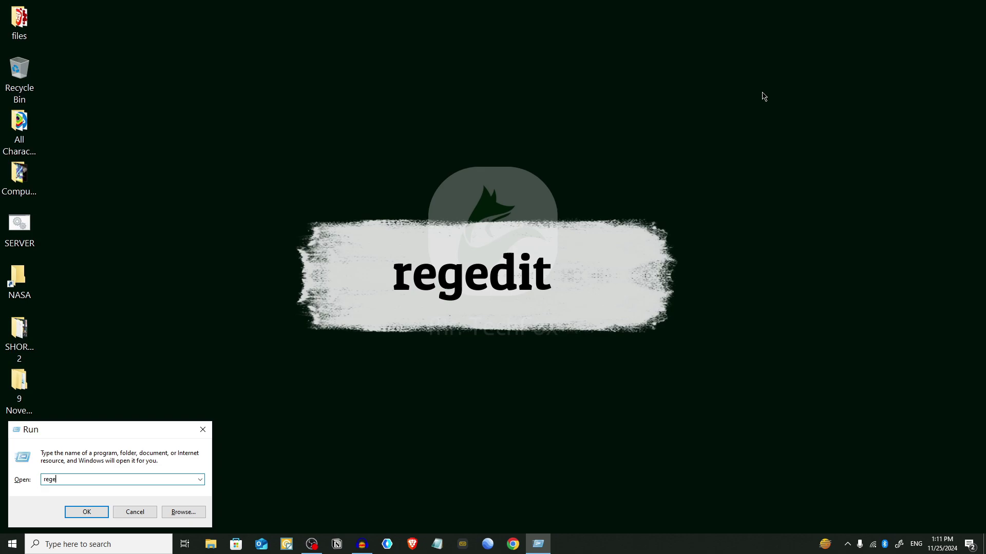
pyautogui.write('dit')
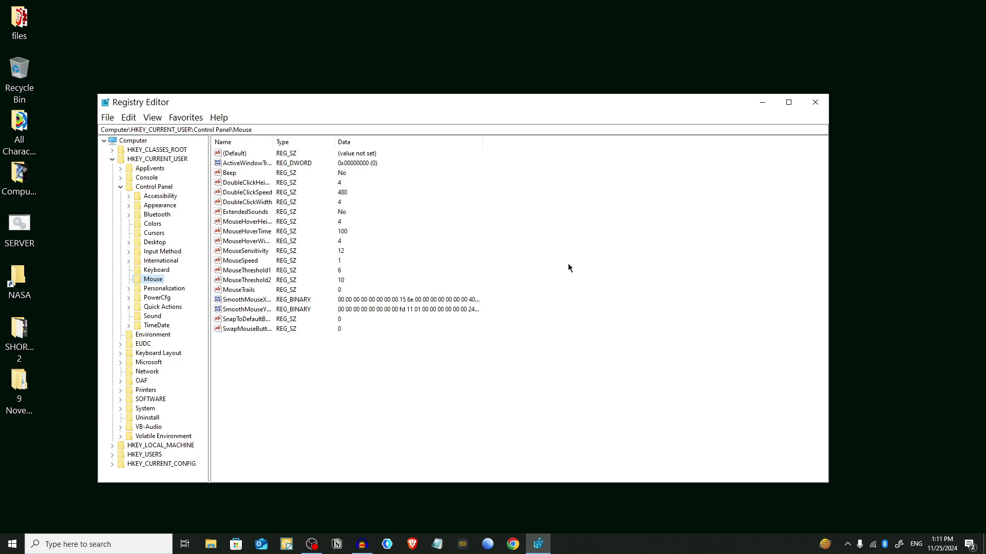
# - Collapse HKEY_CURRENT_USER and expand HKEY_LOCAL_MACHINE > SOFTWARE in the registry tree
pyautogui.click(112, 159)
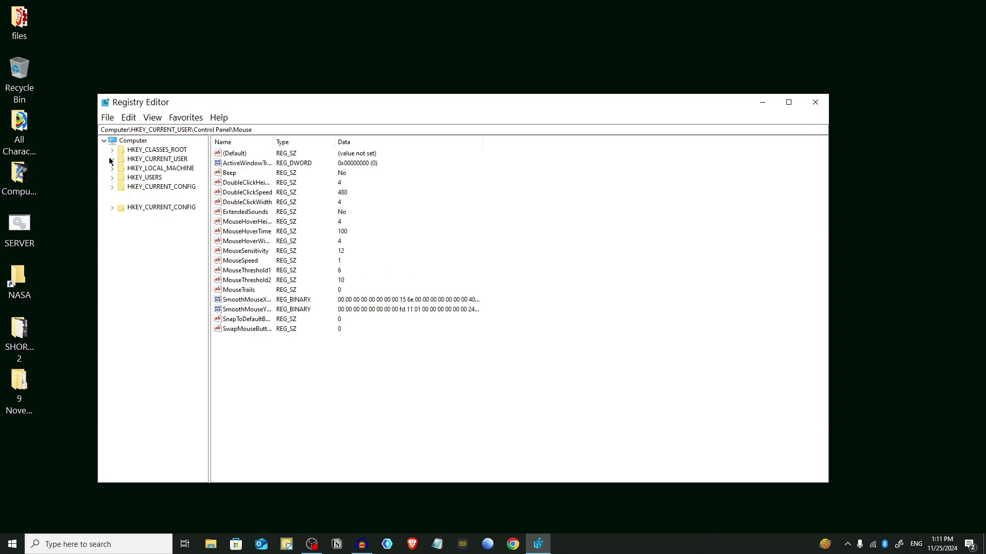
pyautogui.click(140, 169)
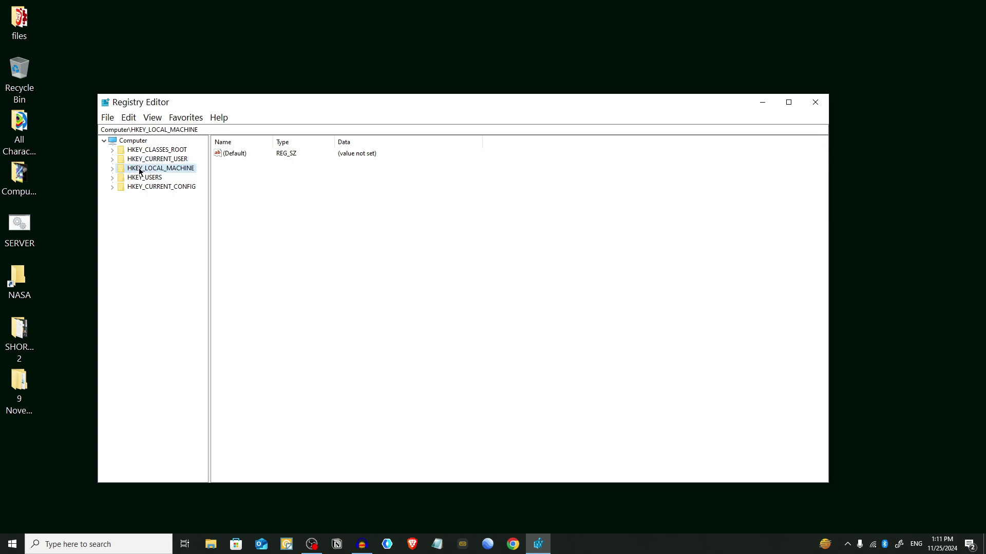
pyautogui.click(112, 168)
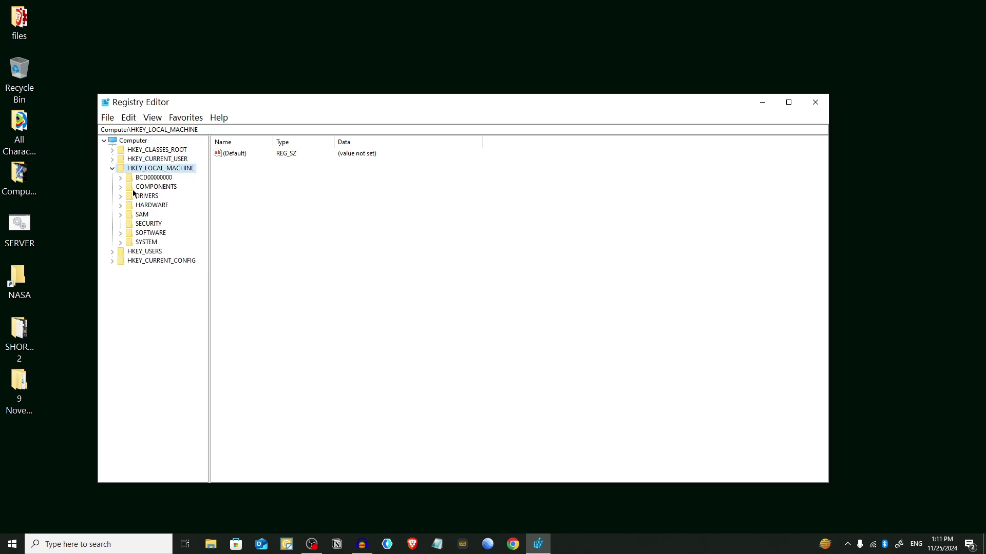
pyautogui.click(121, 233)
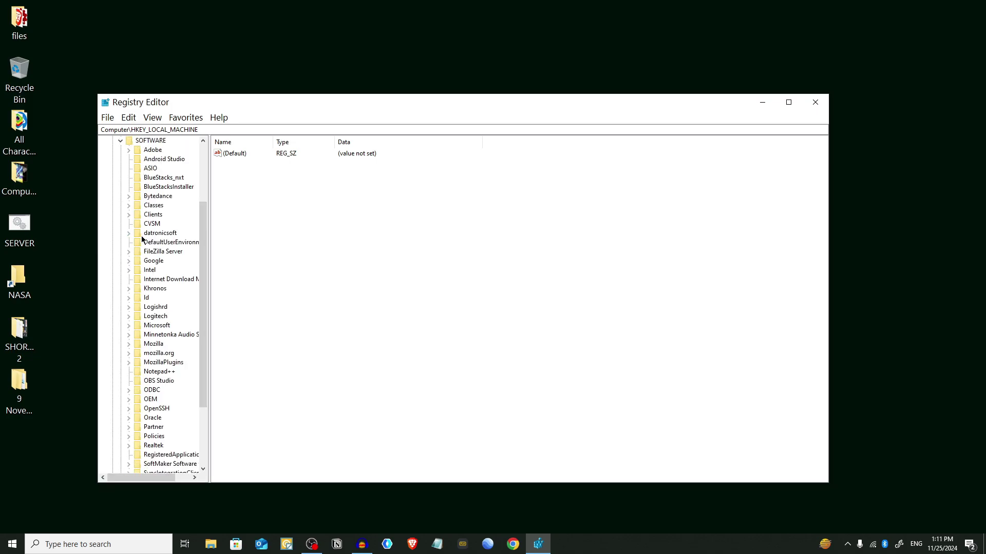
pyautogui.scroll(1, 154, 226)
pyautogui.scroll(-2, 169, 291)
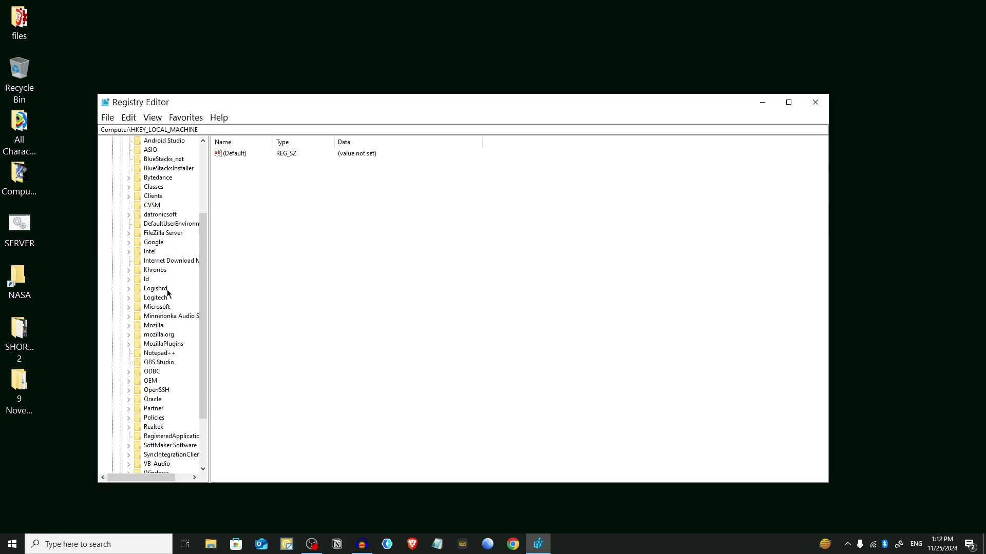
pyautogui.scroll(-1, 161, 391)
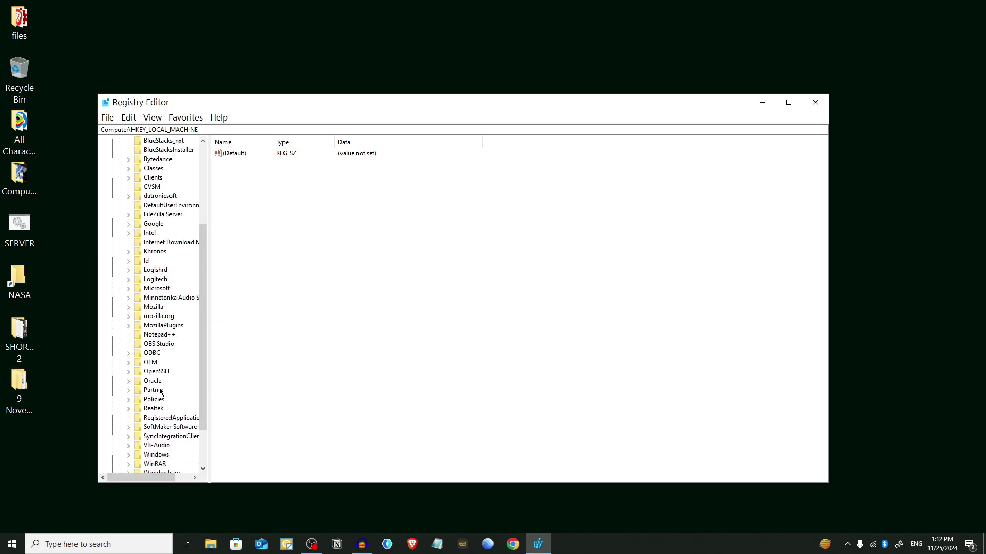
# - Expand Policies > Microsoft > Windows and open the WindowsUpdate key
pyautogui.click(128, 401)
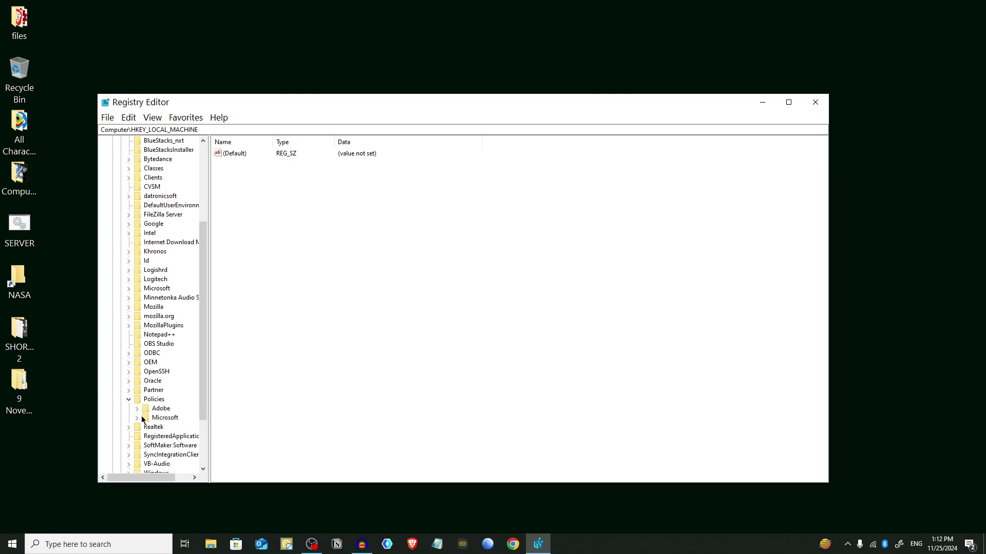
pyautogui.click(138, 418)
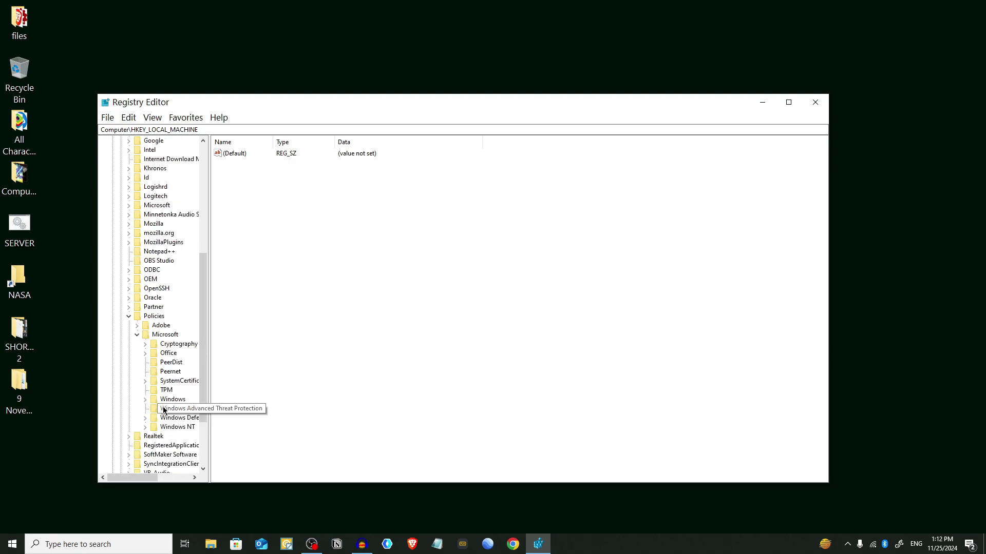
pyautogui.moveTo(209, 416); pyautogui.dragTo(297, 413)
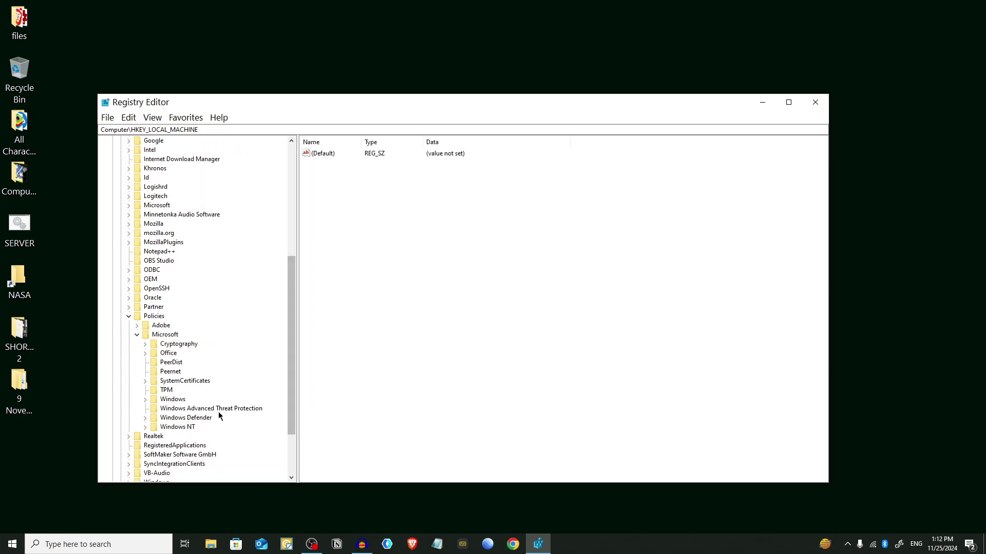
pyautogui.click(145, 400)
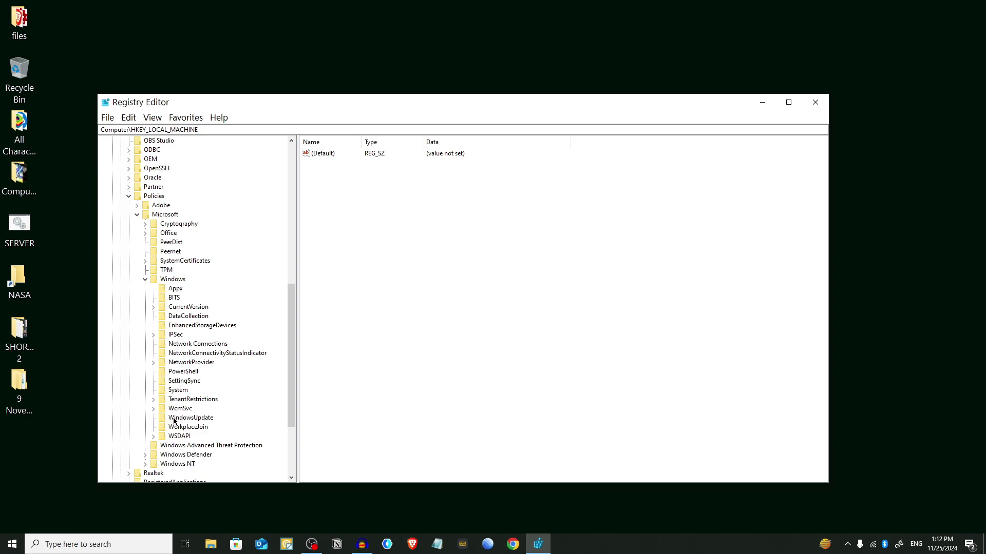
pyautogui.click(186, 419)
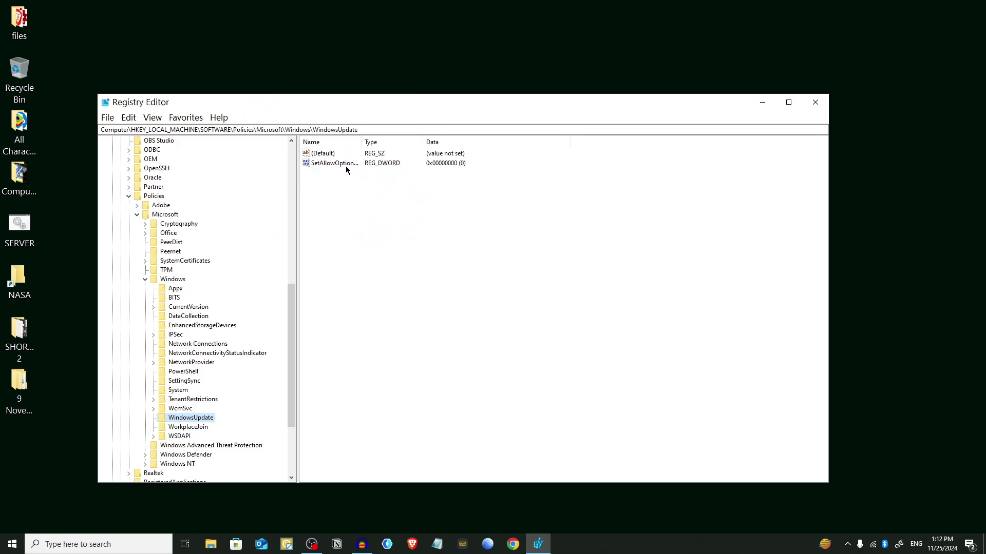
# - Create a new DWORD (32-bit) value named NoAutoUpdate in the WindowsUpdate key
pyautogui.click(405, 207)
pyautogui.rightClick(449, 239)
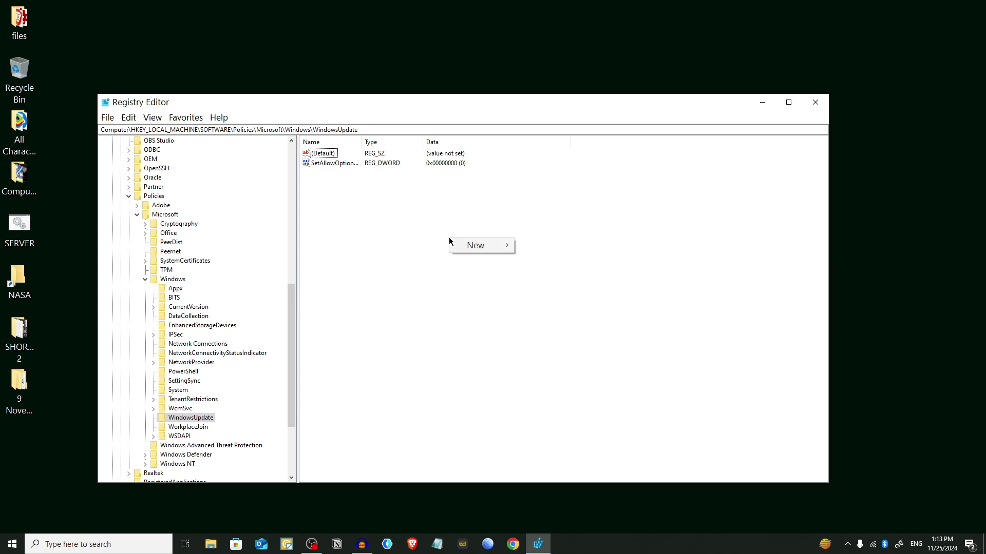
pyautogui.moveTo(467, 245)
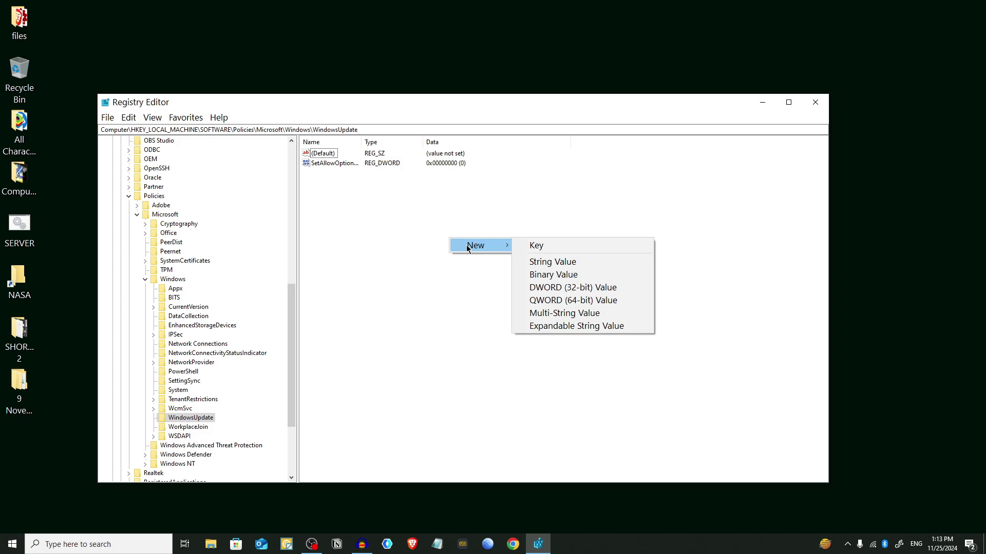
pyautogui.click(547, 287)
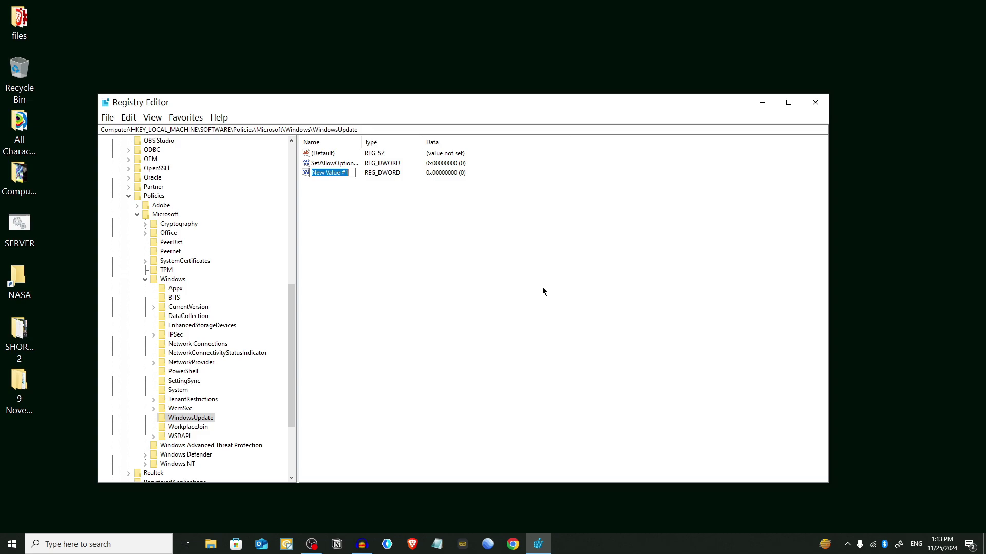
pyautogui.write('NO')
pyautogui.press('BackSpace')
pyautogui.press('BackSpace')
pyautogui.write('NoAutoUpdate')
pyautogui.press('Return')
# - Set NoAutoUpdate's data to 1 and close Registry Editor
pyautogui.doubleClick(337, 173)
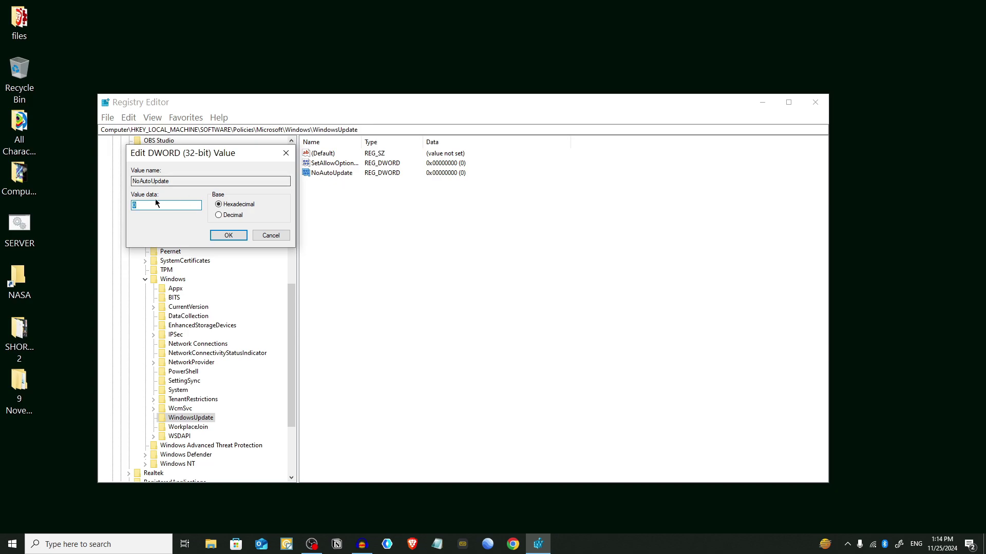
pyautogui.write('1')
pyautogui.click(232, 238)
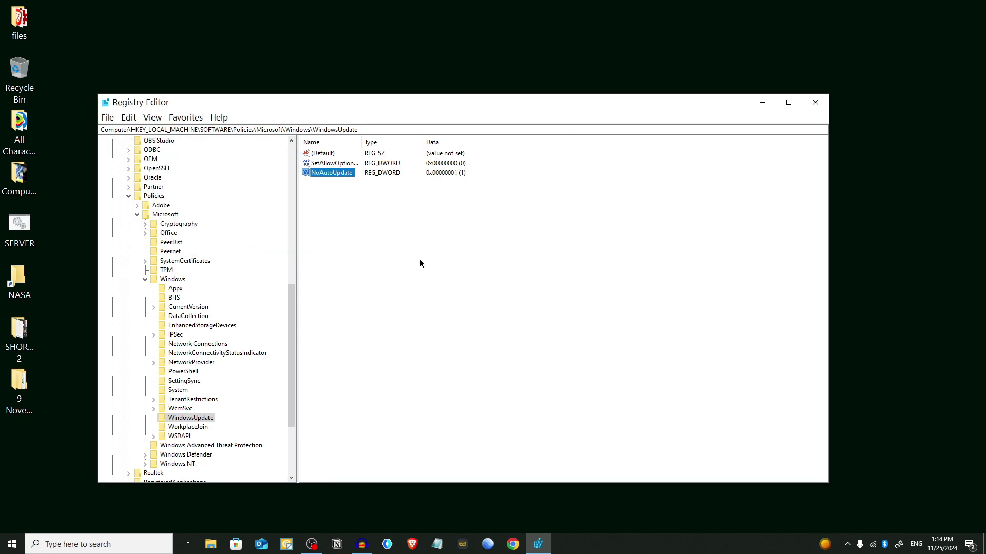
pyautogui.click(818, 106)
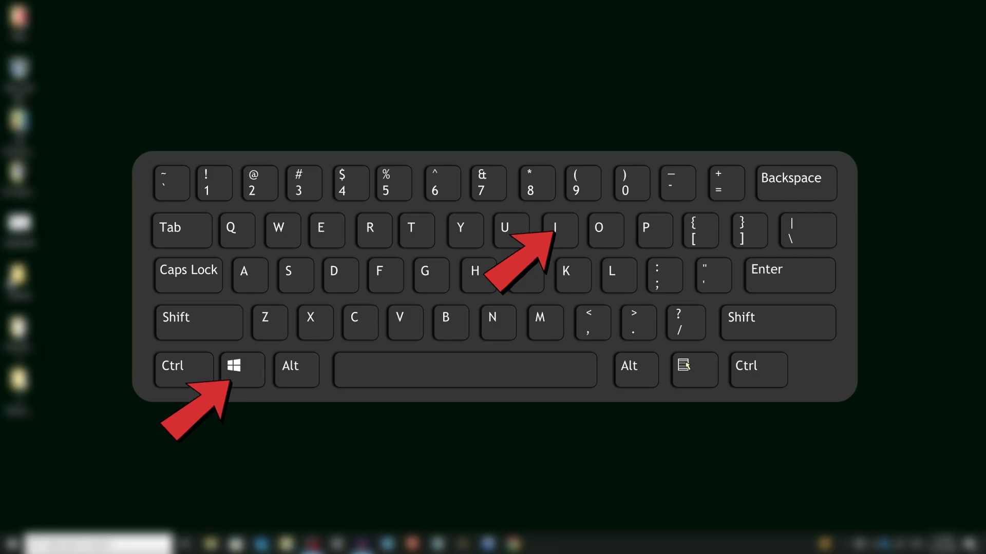
# - Turn on 'Set as metered connection' for the connected Wi-Fi network under Network & Internet, then close Settings
pyautogui.press('super+i')
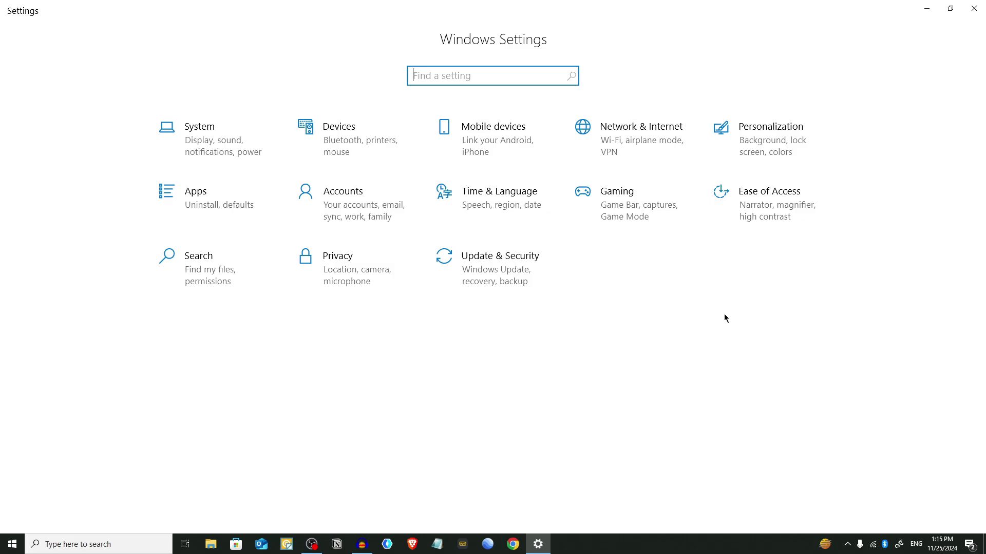
pyautogui.click(641, 160)
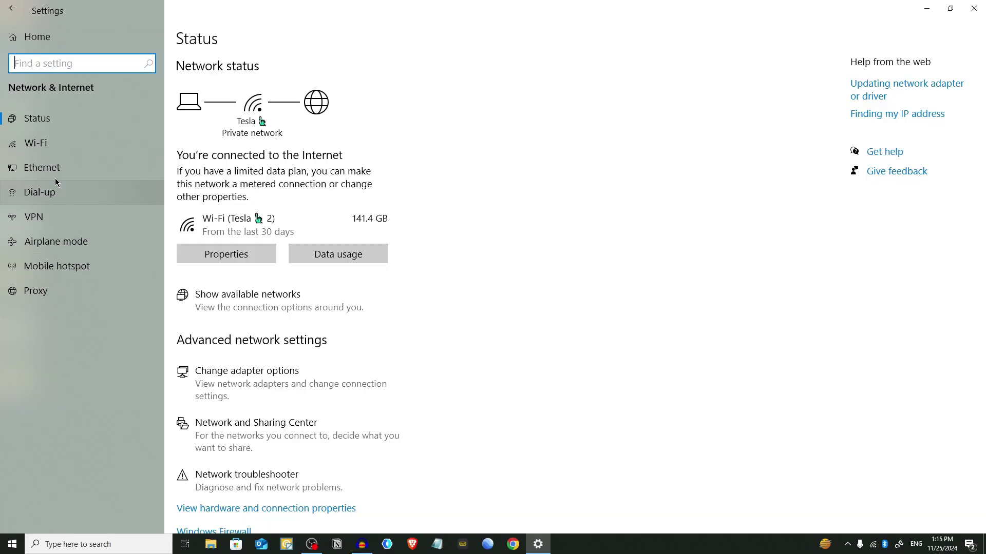
pyautogui.click(63, 148)
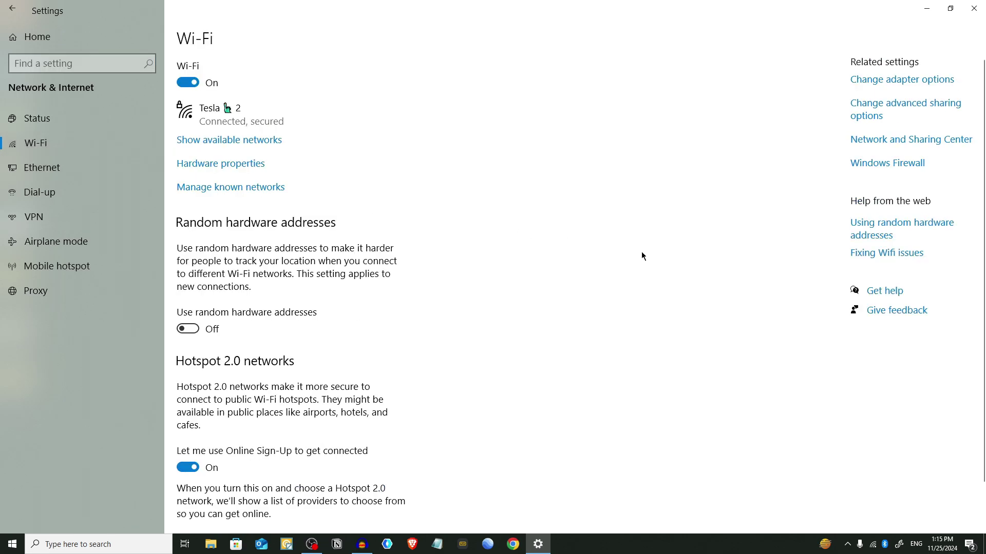
pyautogui.click(295, 116)
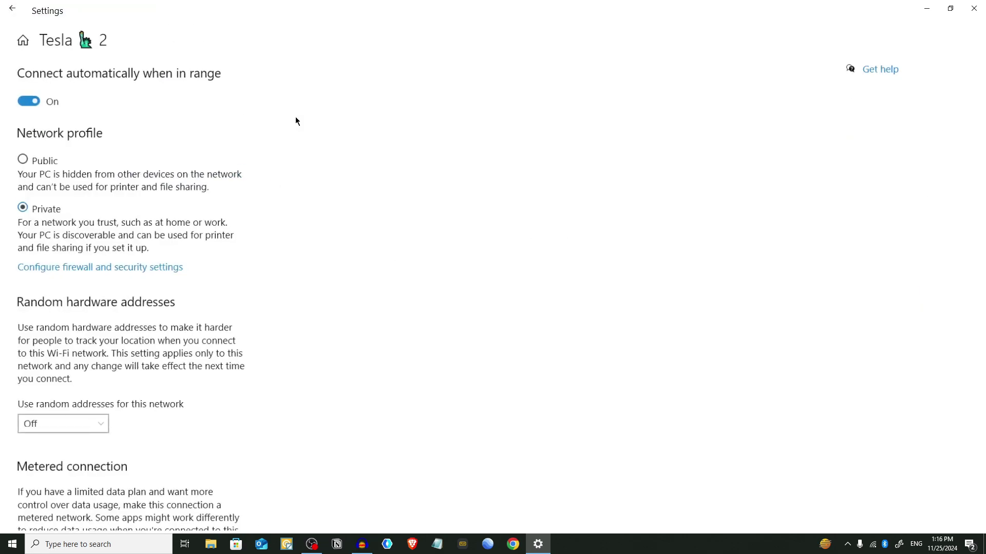
pyautogui.scroll(-5, 513, 325)
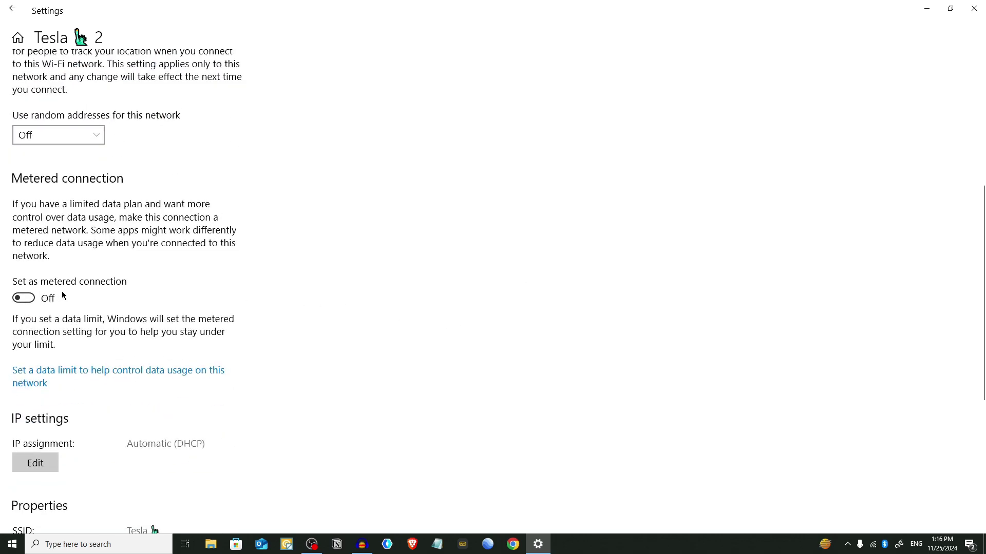
pyautogui.click(25, 299)
pyautogui.hotkey('alt', 'F4')
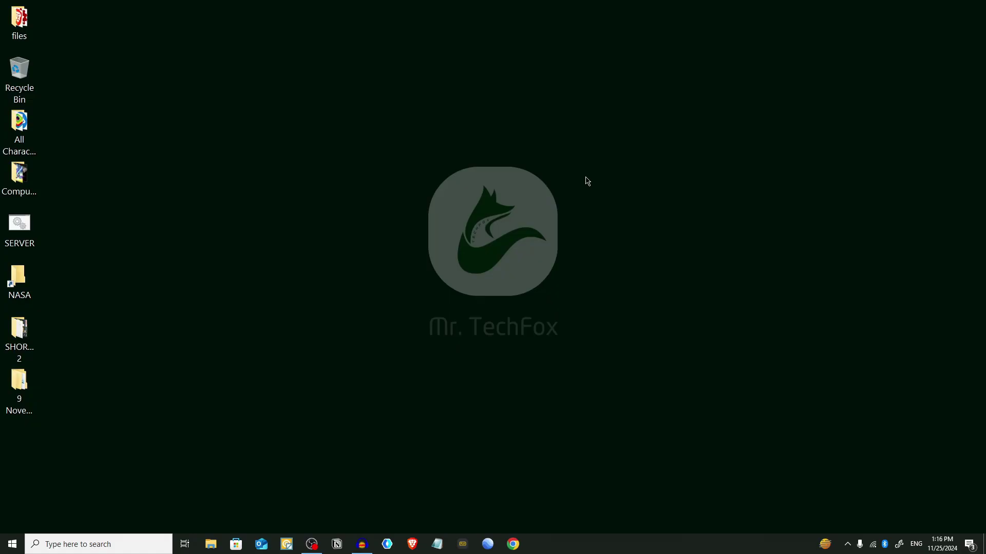